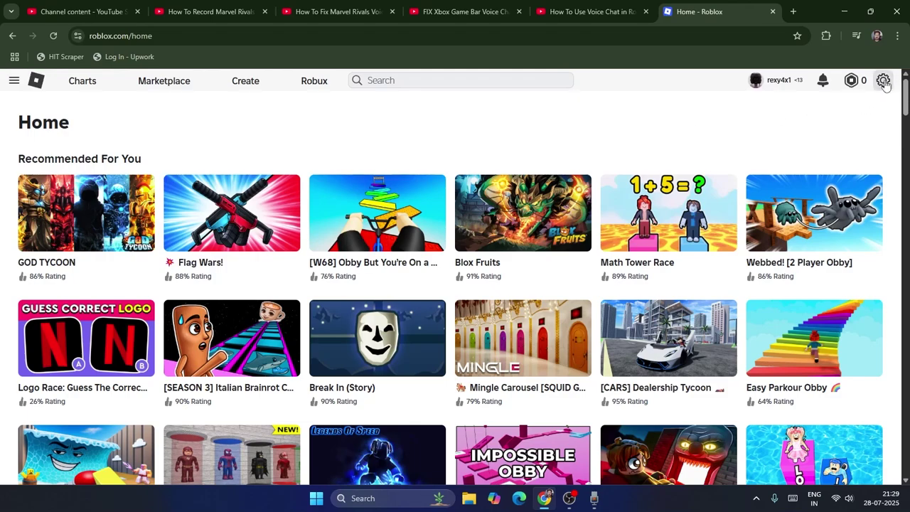
Open account Settings and highlight the birth year in the Birthday field
left_click(860, 116)
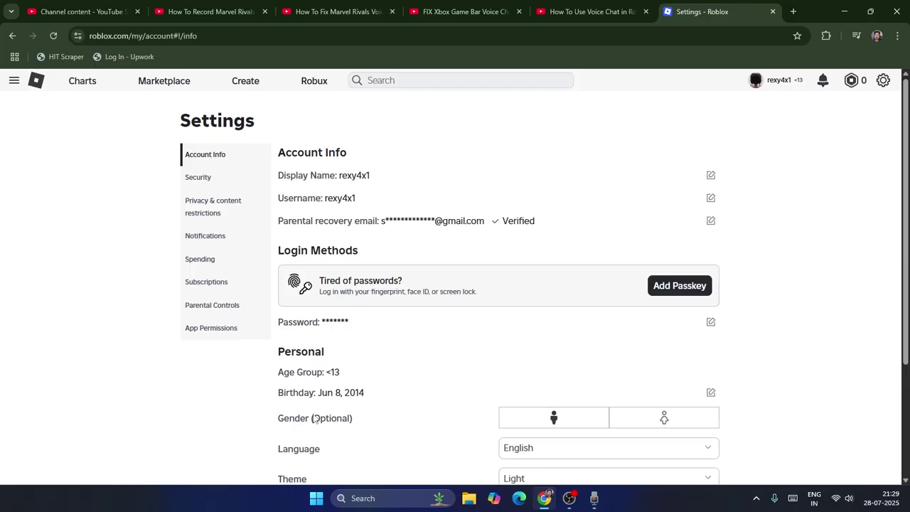
left_click_drag(344, 392, 368, 395)
left_click(389, 378)
Highlight the Age Group value on the Account Info page, then return to the top
scroll(459, 262, "down", 3)
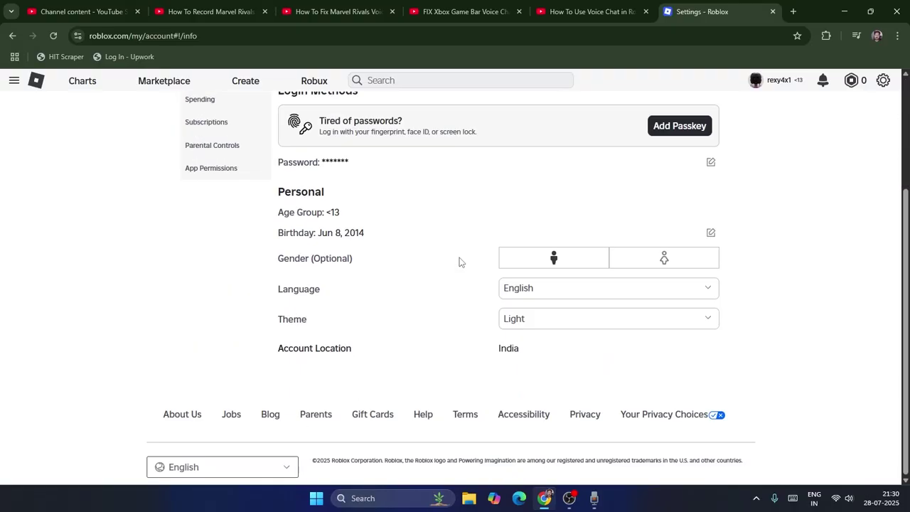
double_click(331, 211)
left_click(378, 229)
scroll(367, 237, "up", 1)
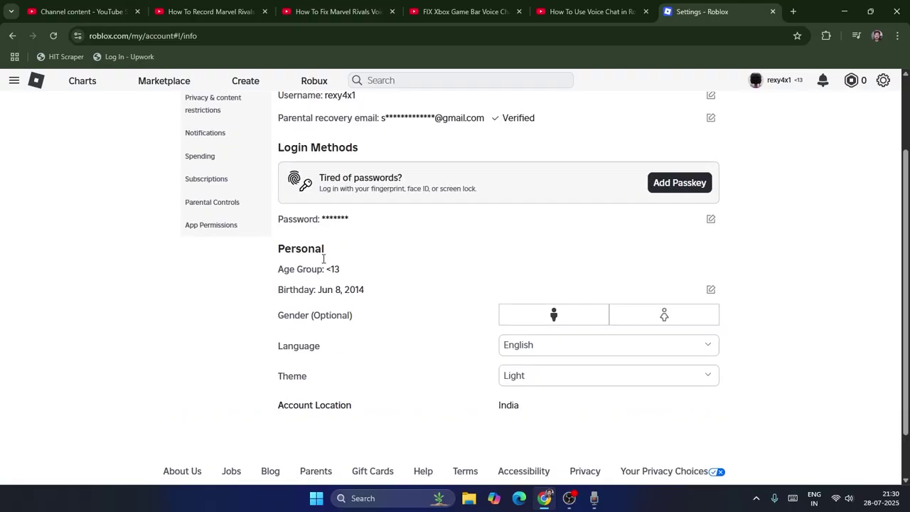
scroll(412, 312, "up", 2)
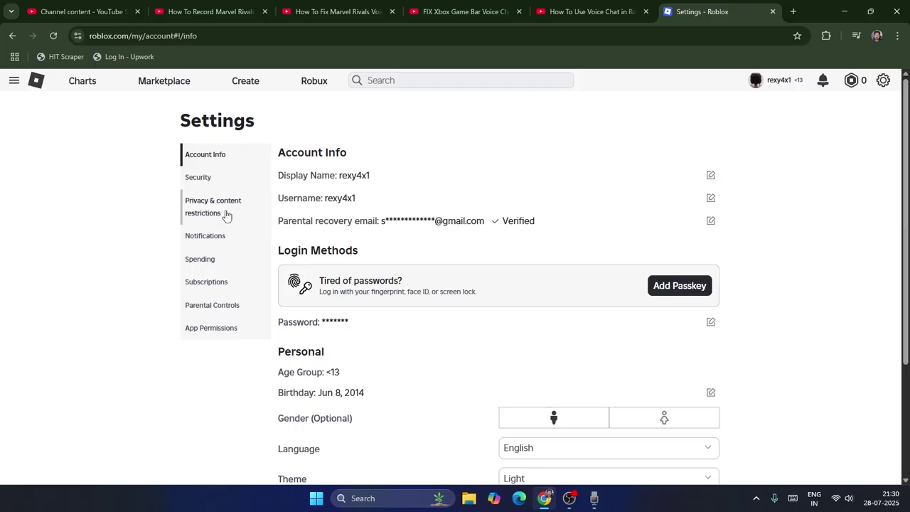
Try lowering Content maturity to Minimal, then back out to Privacy & content restrictions with Moderate kept
left_click(206, 205)
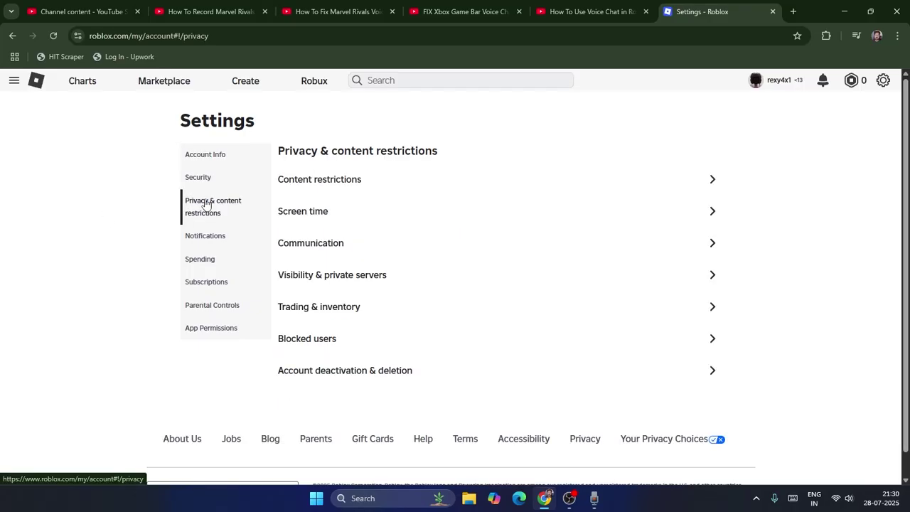
left_click(396, 178)
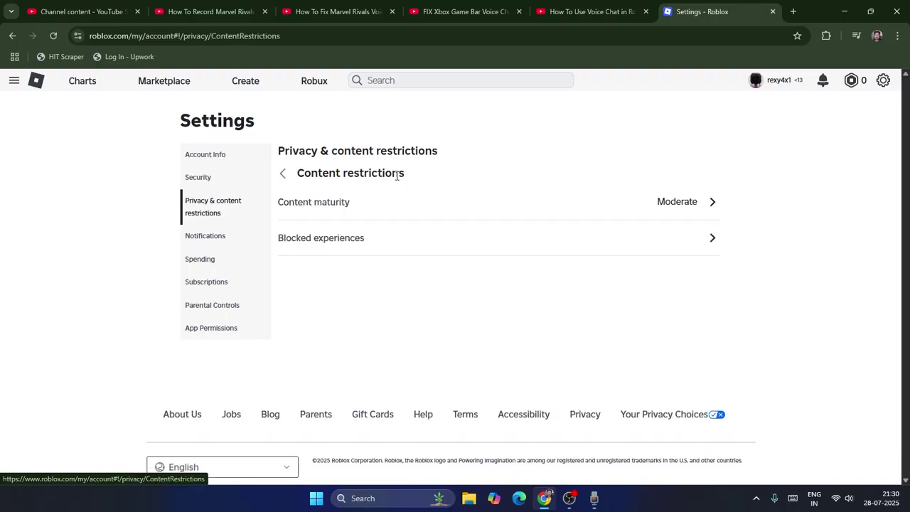
left_click(693, 213)
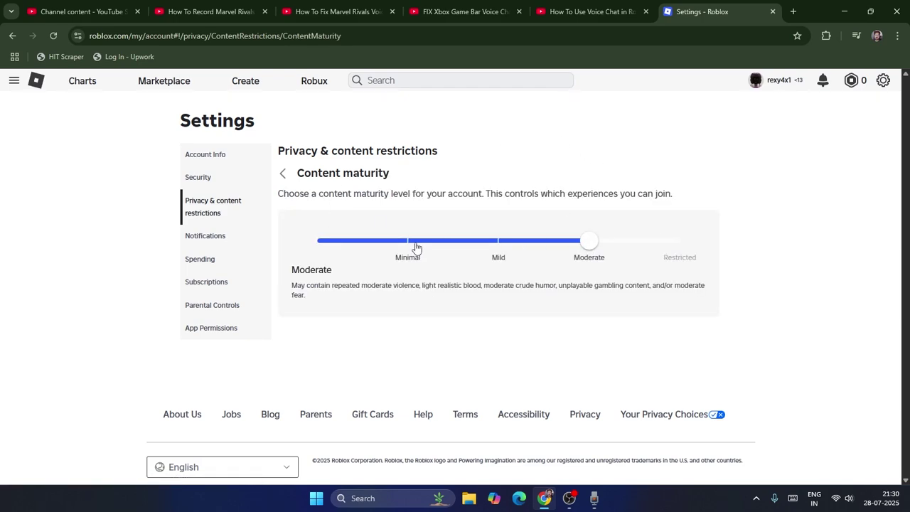
mouse_move(576, 242)
left_mouse_down()
mouse_move(583, 252)
mouse_move(420, 246)
mouse_move(591, 246)
left_mouse_up()
left_click(282, 175)
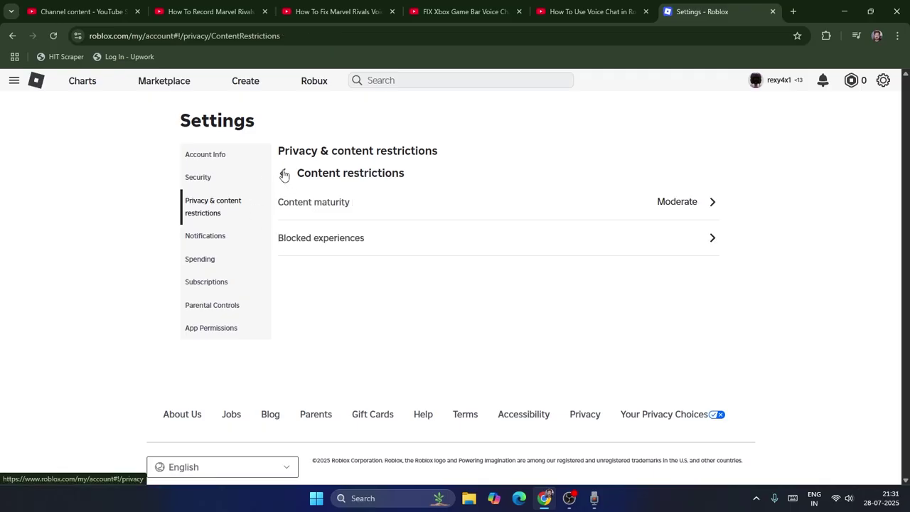
left_click(282, 176)
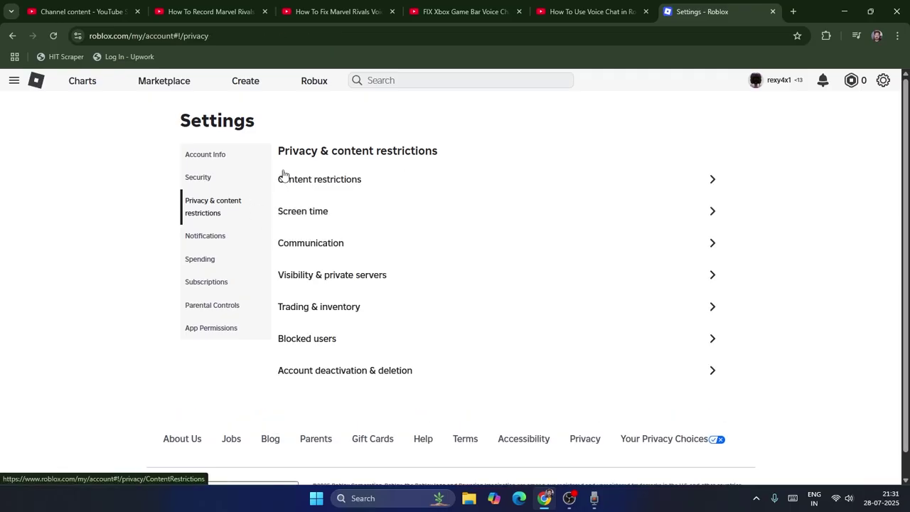
Browse the Communication and Party privacy settings, then go to the Home page
left_click(321, 250)
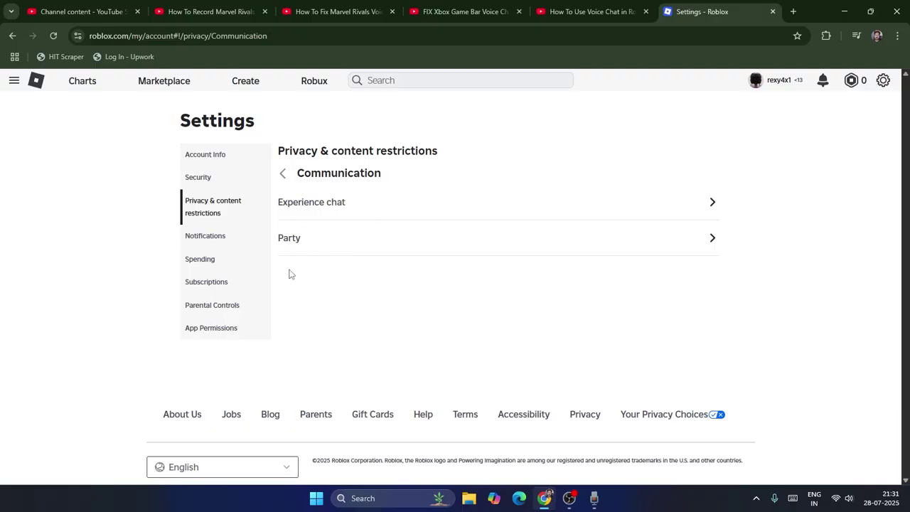
left_click(715, 241)
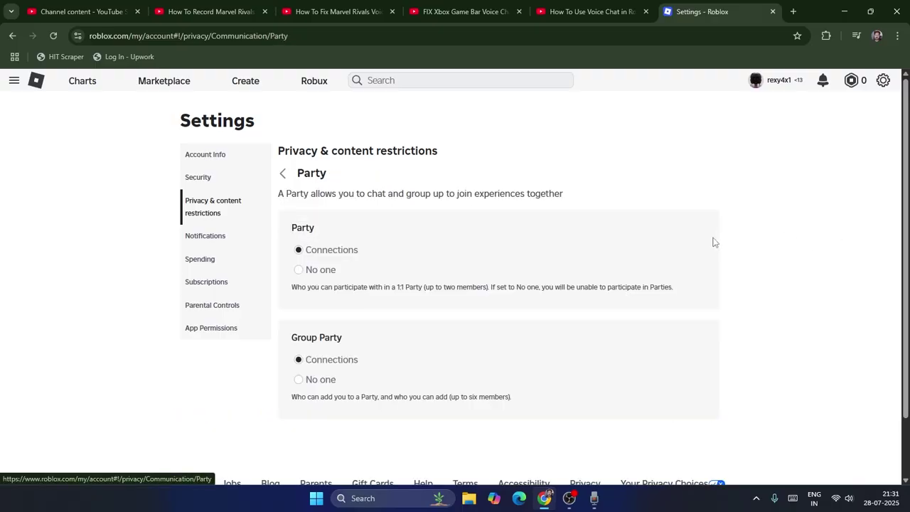
left_click(276, 175)
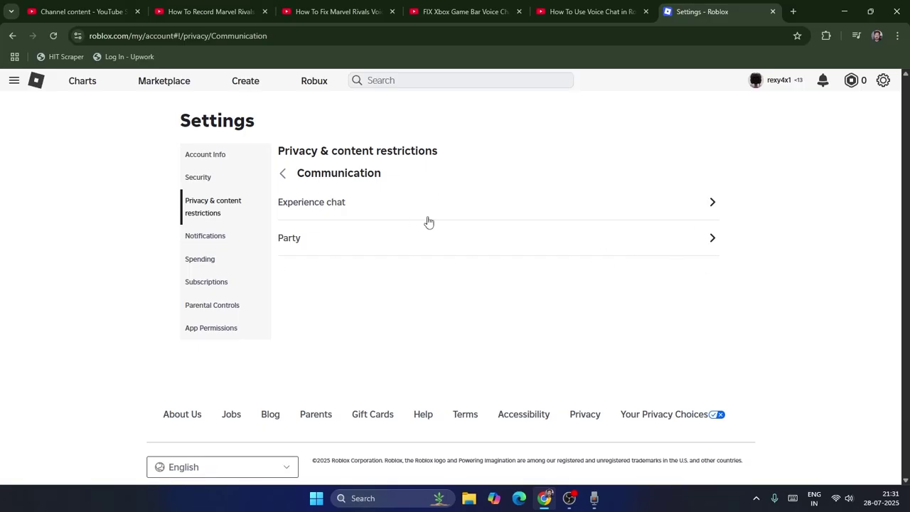
left_click(12, 83)
left_click(38, 134)
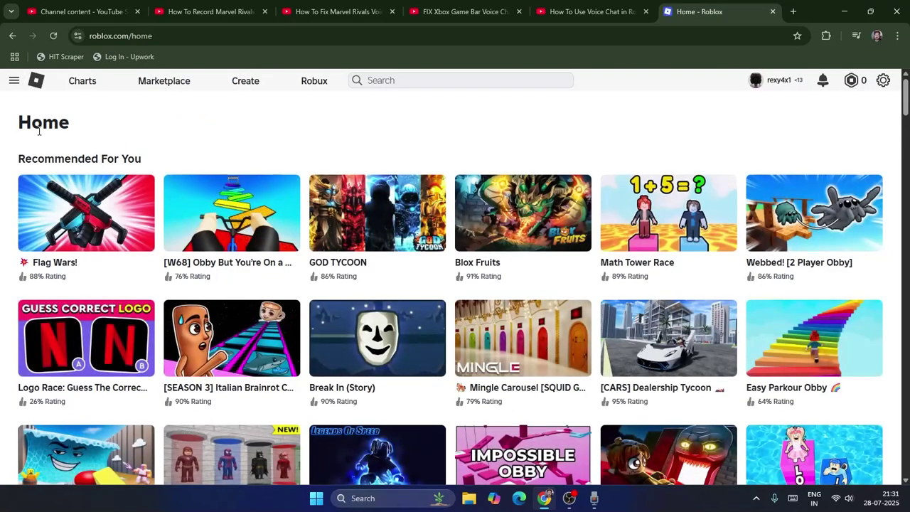
Search experiences for 'mic up' and open the MIC UP experience page
left_click(379, 81)
type("mic")
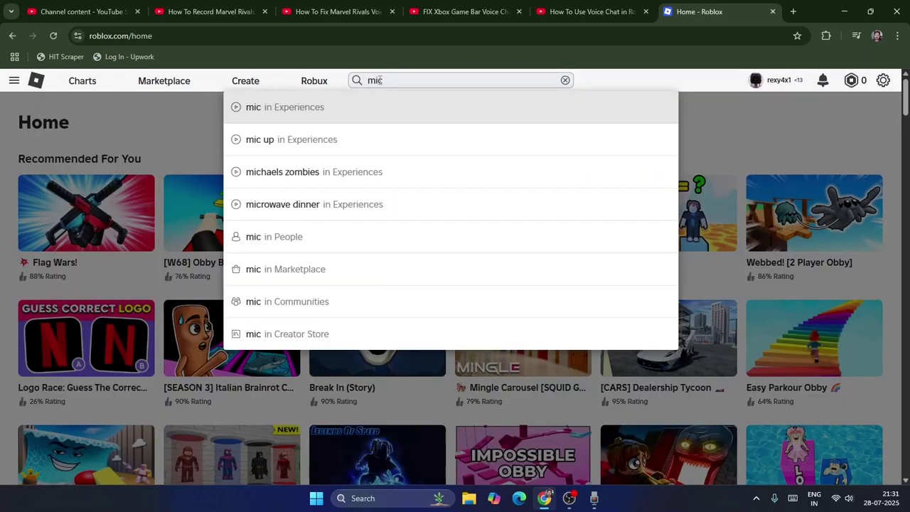
left_click(361, 138)
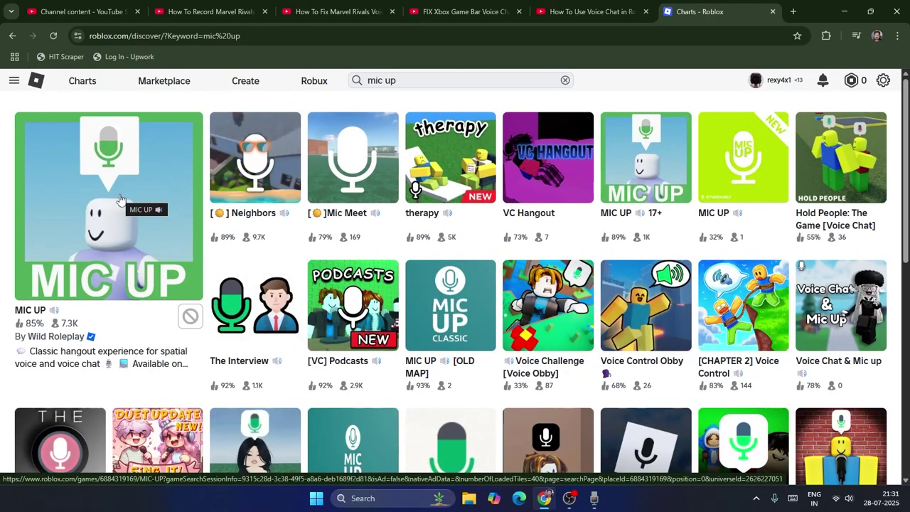
left_click(120, 198)
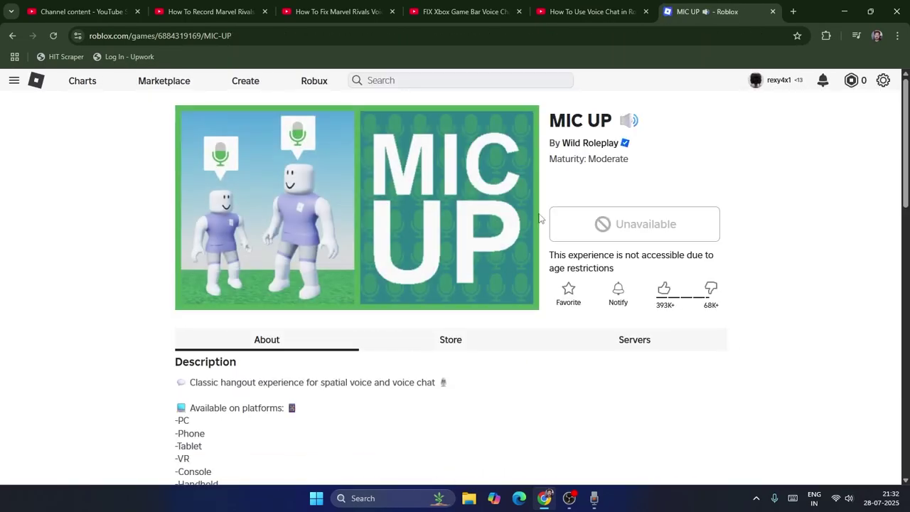
Highlight the age-restriction Unavailable notice, then return to the 'mic up' search results
left_click_drag(613, 277, 542, 254)
left_click(626, 269)
left_click_drag(626, 256, 728, 271)
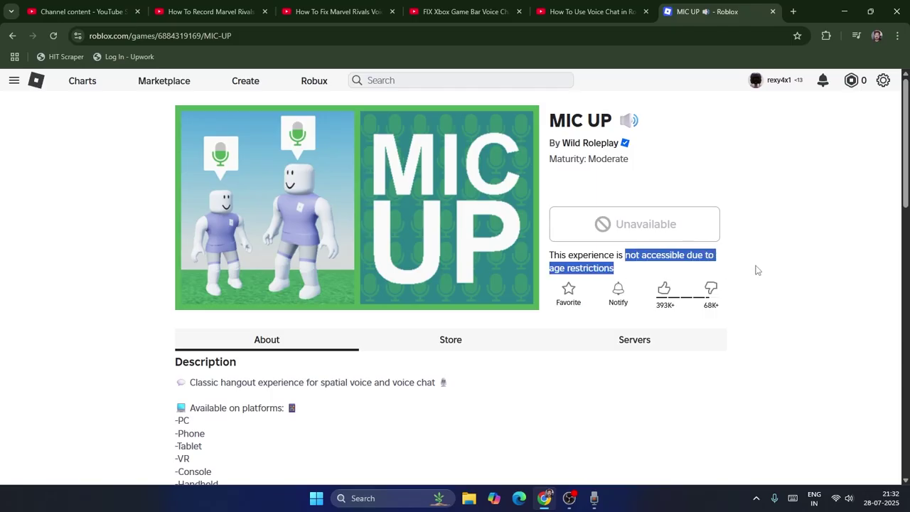
left_click(759, 269)
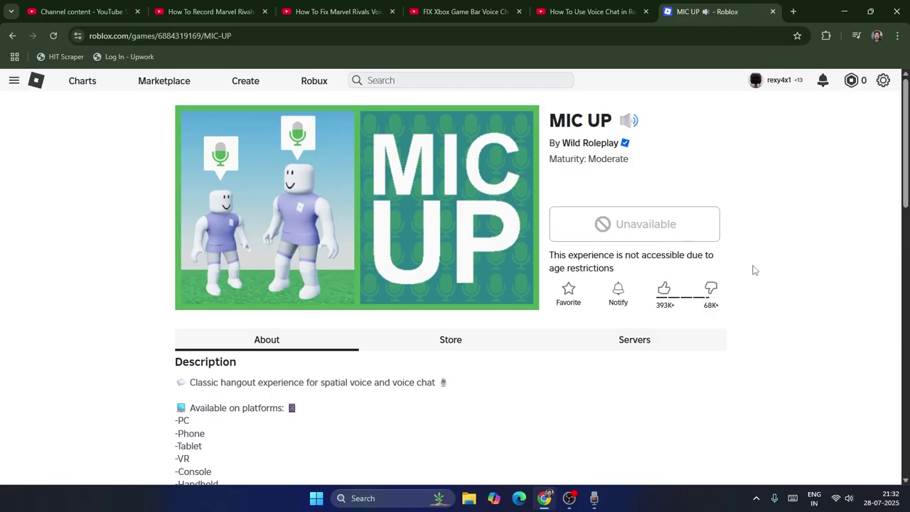
left_click(13, 37)
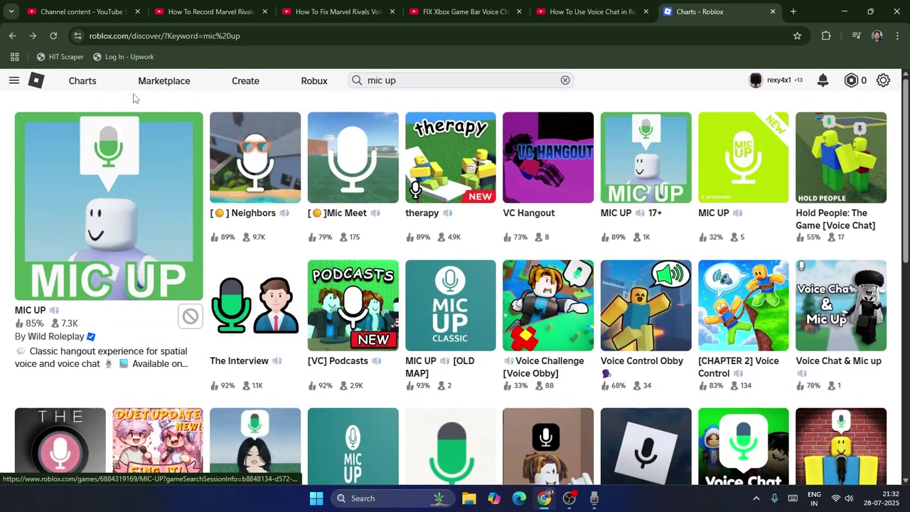
Go through Profile to Home and open Flag Wars! from the Recommended For You grid
left_click(13, 80)
left_click(47, 155)
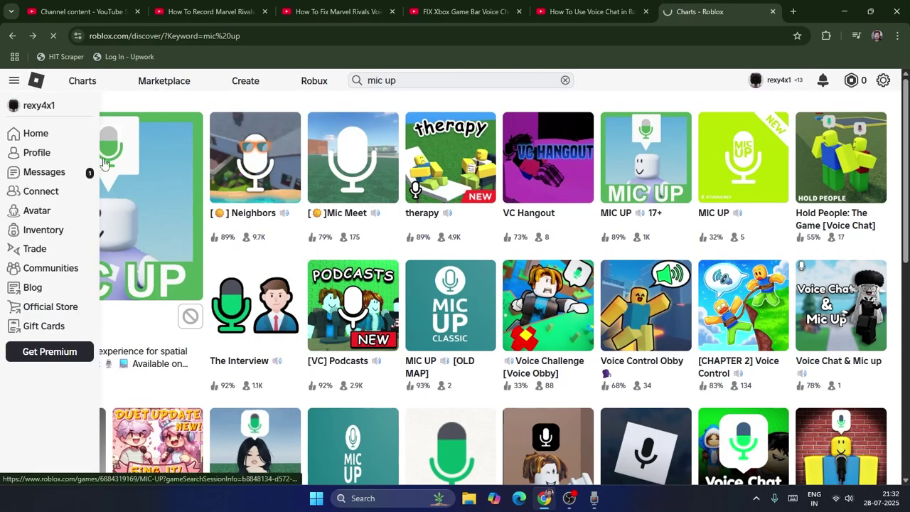
left_click(14, 80)
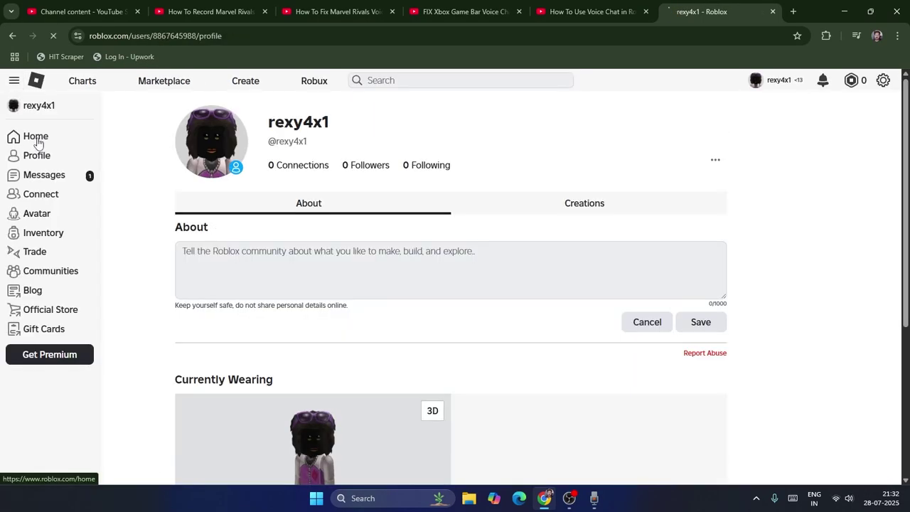
left_click(35, 139)
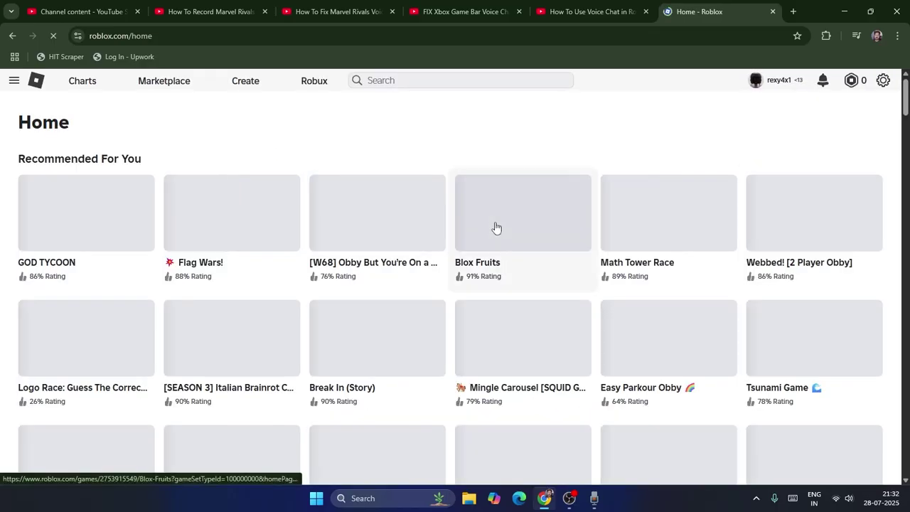
scroll(510, 221, "down", 2)
scroll(511, 221, "up", 1)
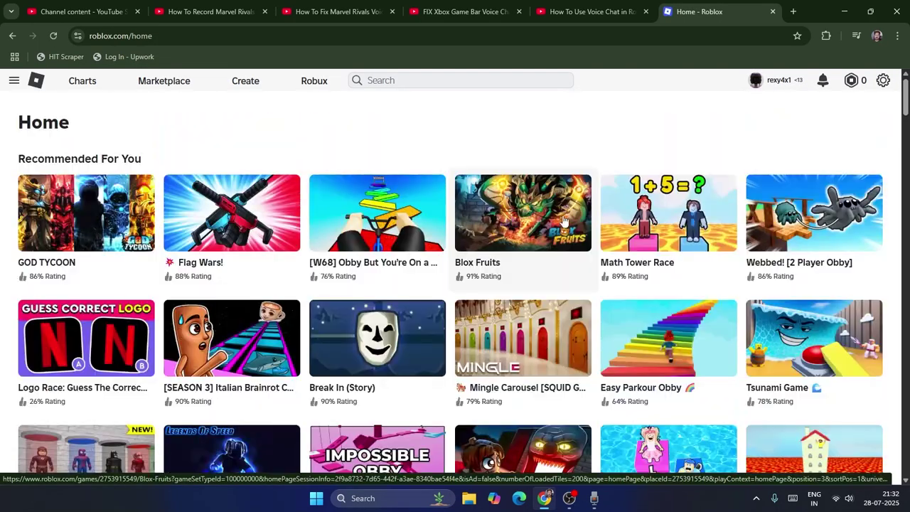
scroll(496, 225, "down", 2)
scroll(496, 225, "down", 7)
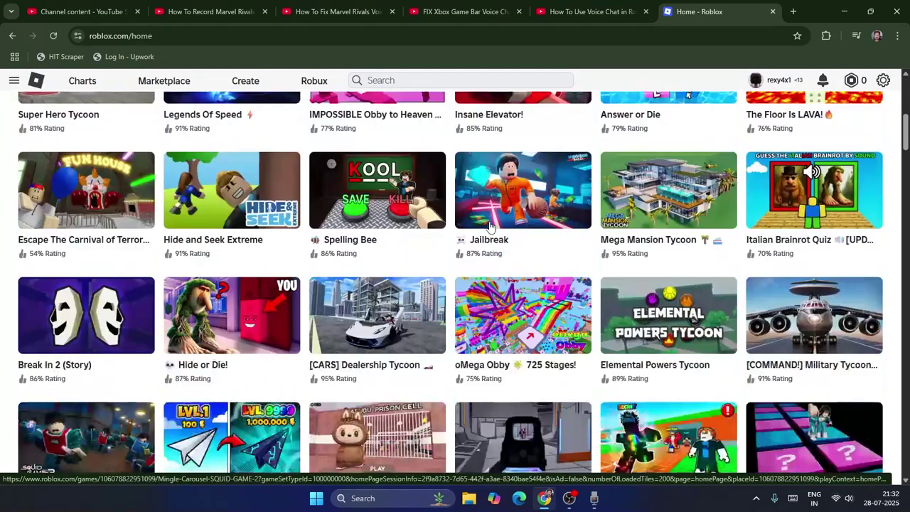
scroll(489, 226, "up", 6)
scroll(489, 226, "up", 3)
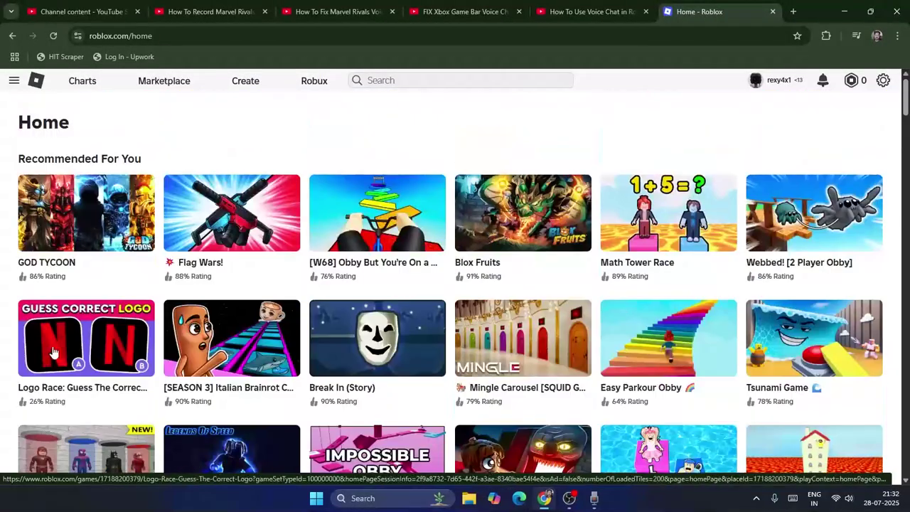
left_click(231, 221)
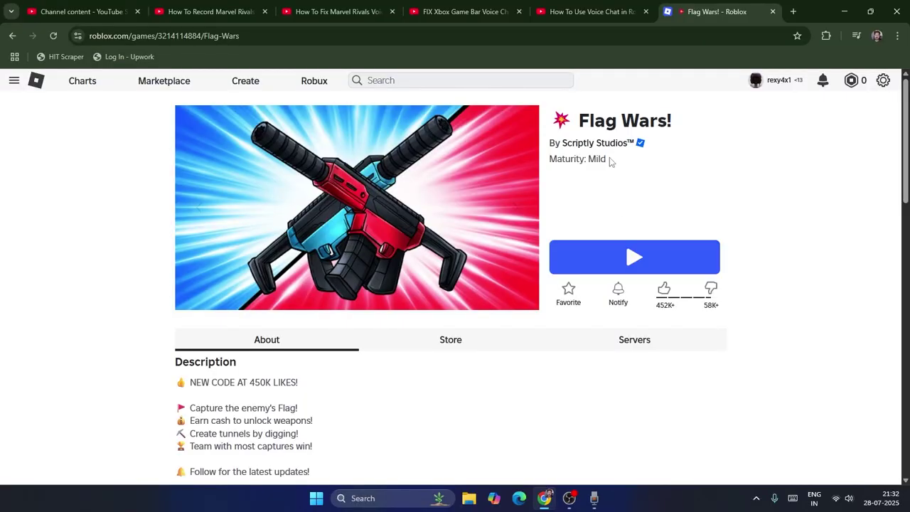
Play Flag Wars, always allowing roblox.com to open the Roblox app, then close the Download dialog
left_click(592, 269)
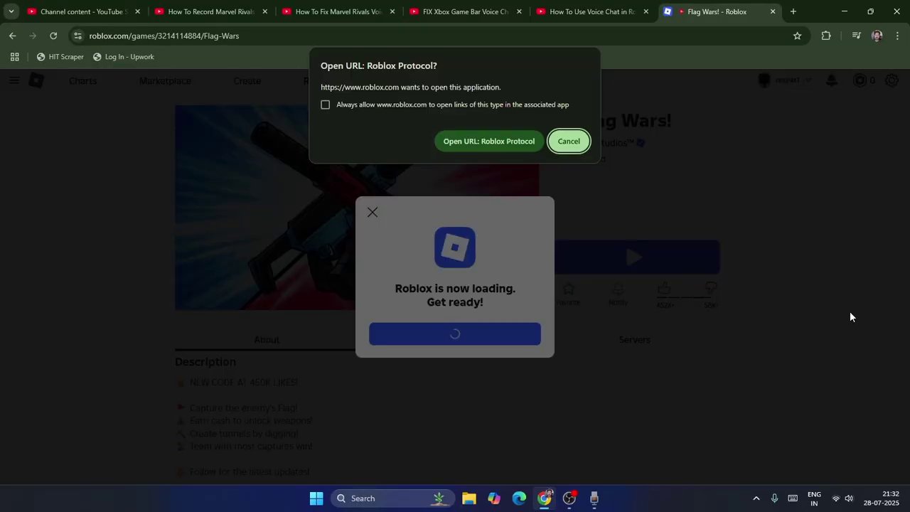
left_click(474, 106)
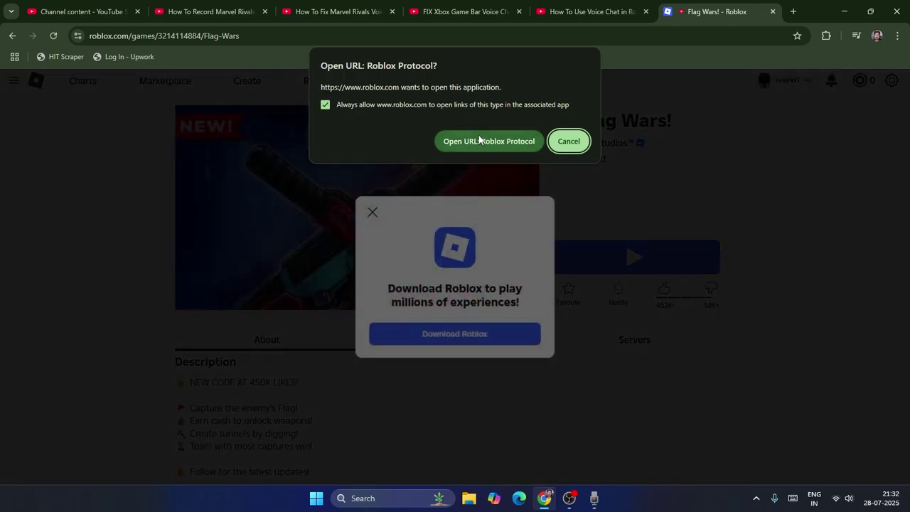
left_click(480, 140)
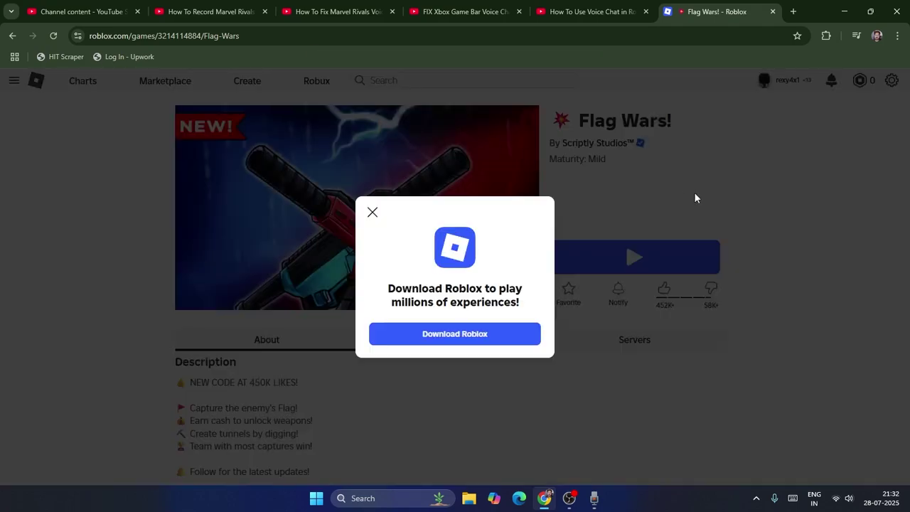
left_click(372, 214)
Retry Play on Flag Wars and dismiss the loading and Download Roblox dialogs
left_click(631, 259)
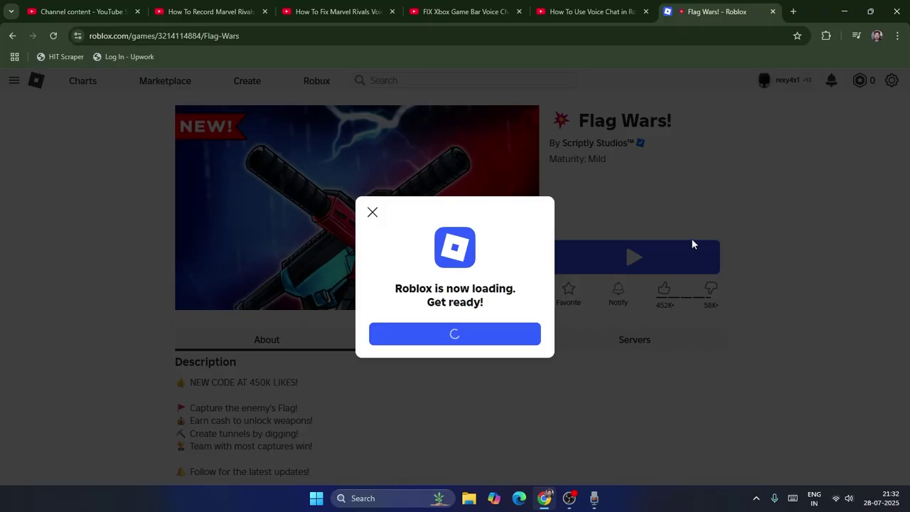
left_click(372, 213)
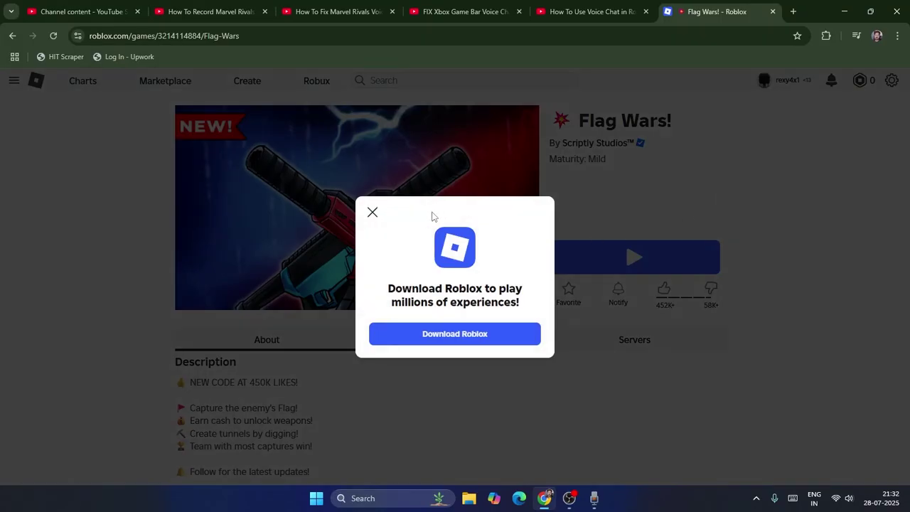
left_click(373, 213)
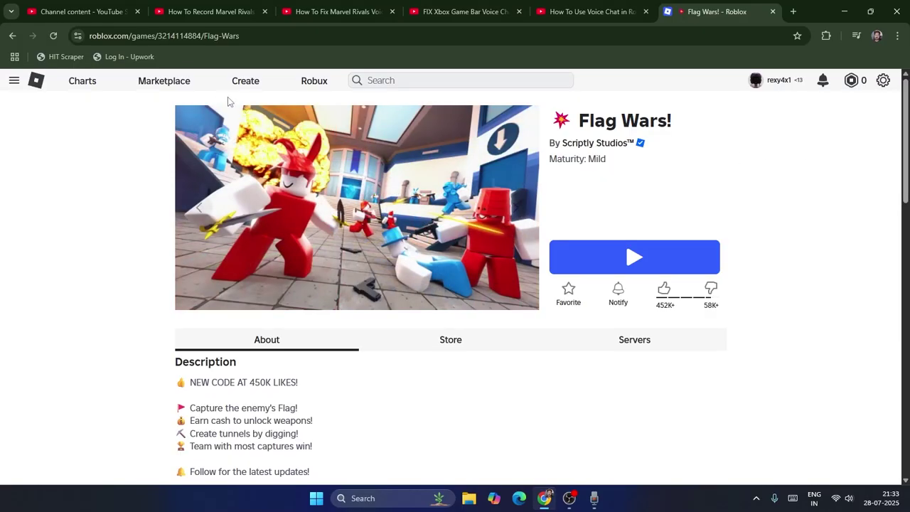
Search experiences for 'mic up' again and open the first MIC UP tile
left_click(385, 83)
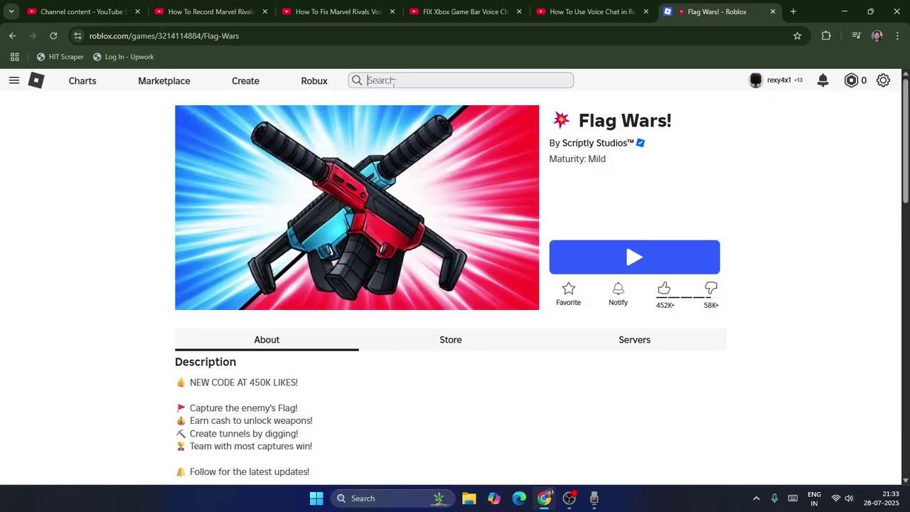
type("mic")
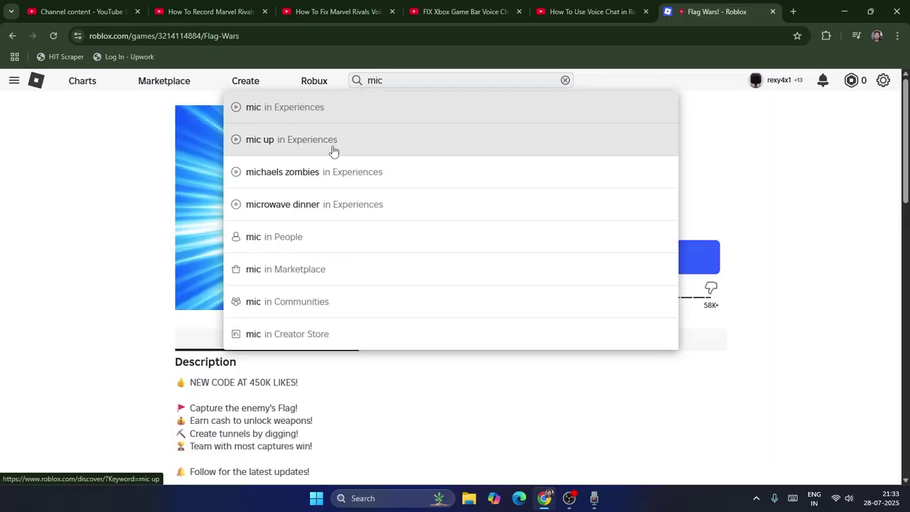
left_click(333, 151)
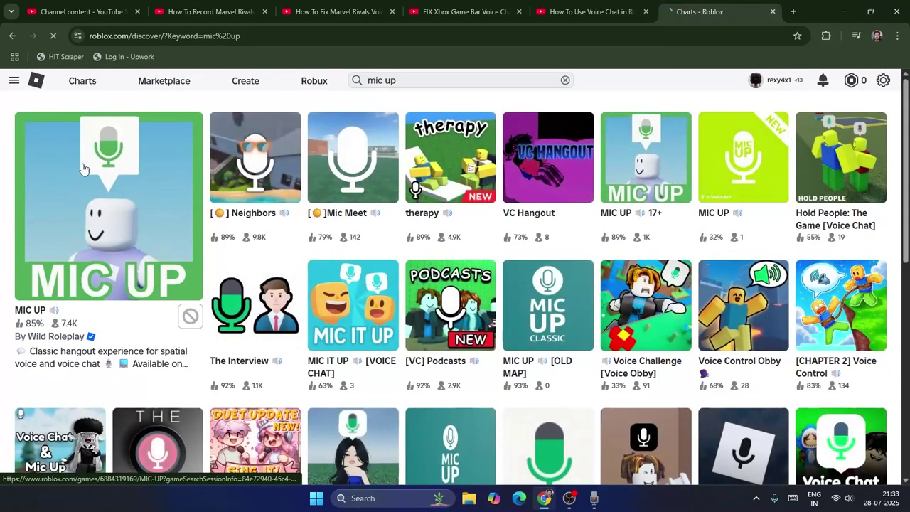
left_click(82, 169)
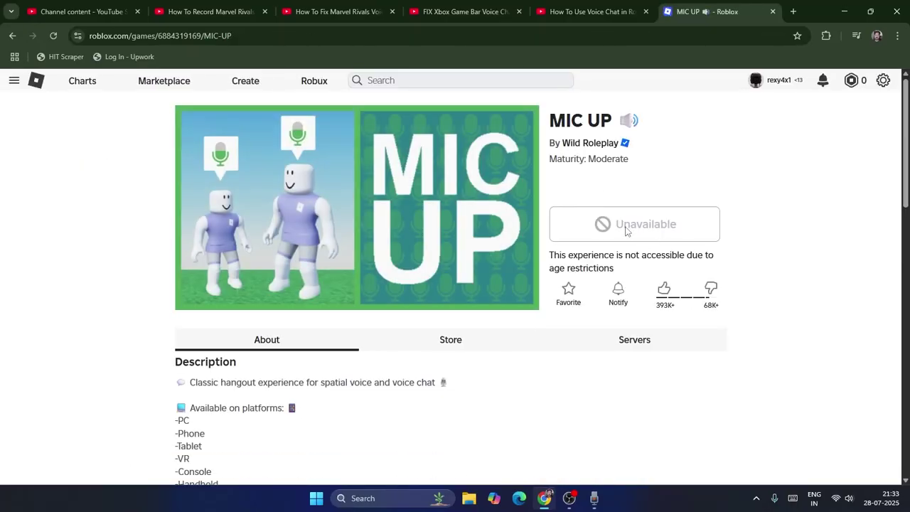
scroll(624, 229, "down", 2)
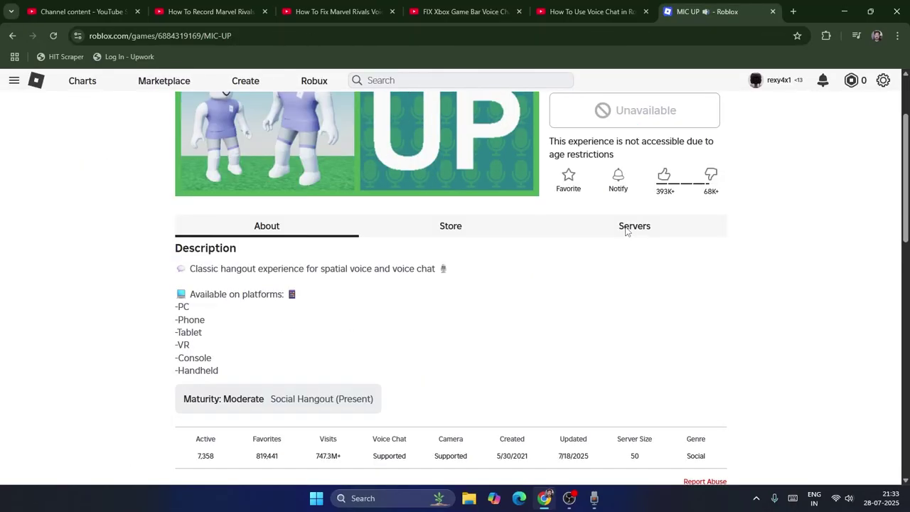
scroll(626, 228, "up", 2)
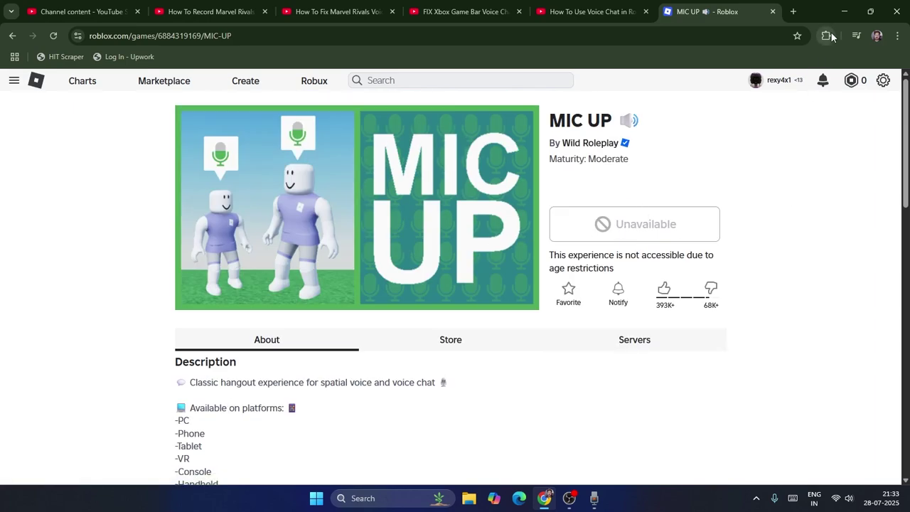